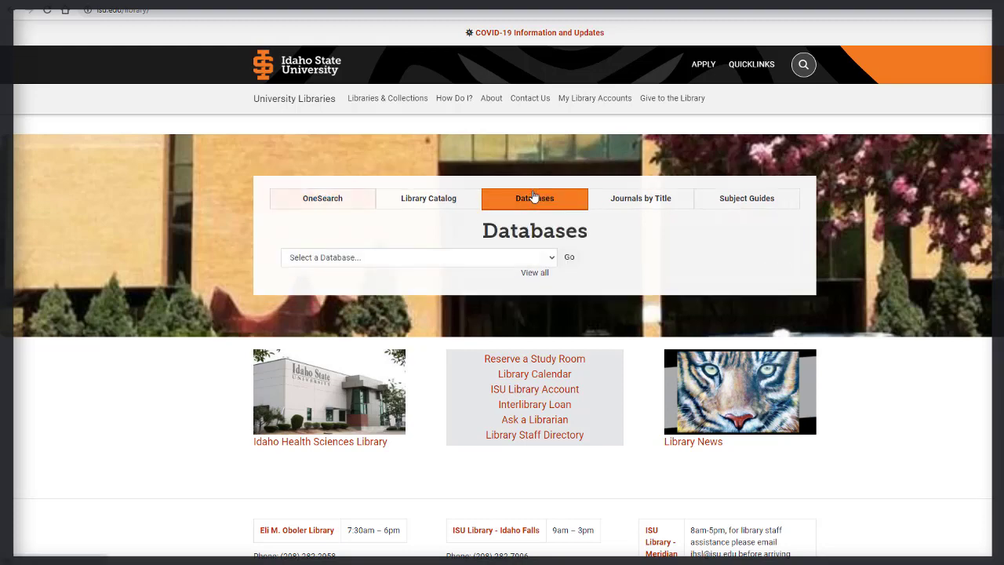
# Step: Choose WorldCat (FirstSearch) from the library's database list and open it
pyautogui.click(551, 259)
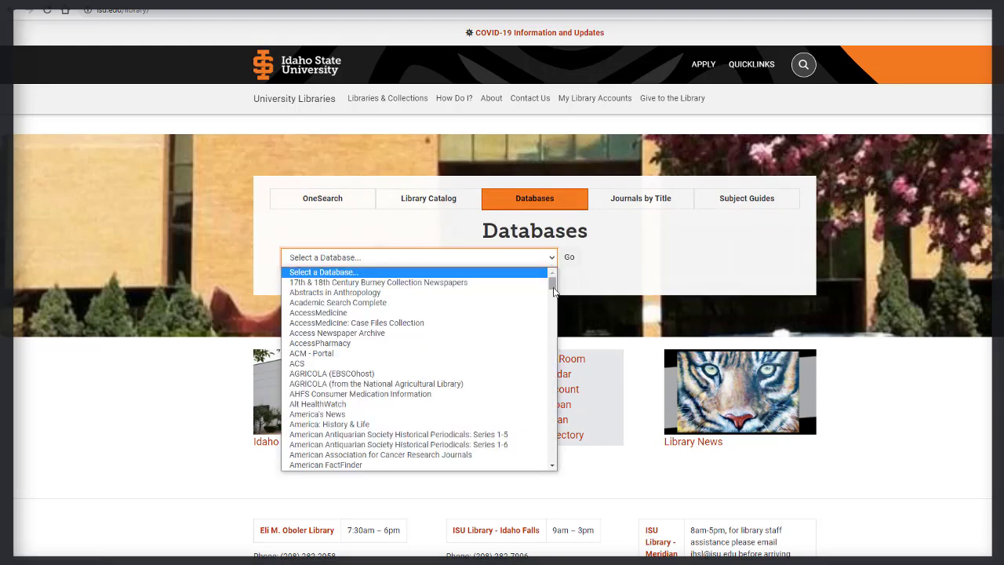
pyautogui.moveTo(553, 283); pyautogui.dragTo(555, 465)
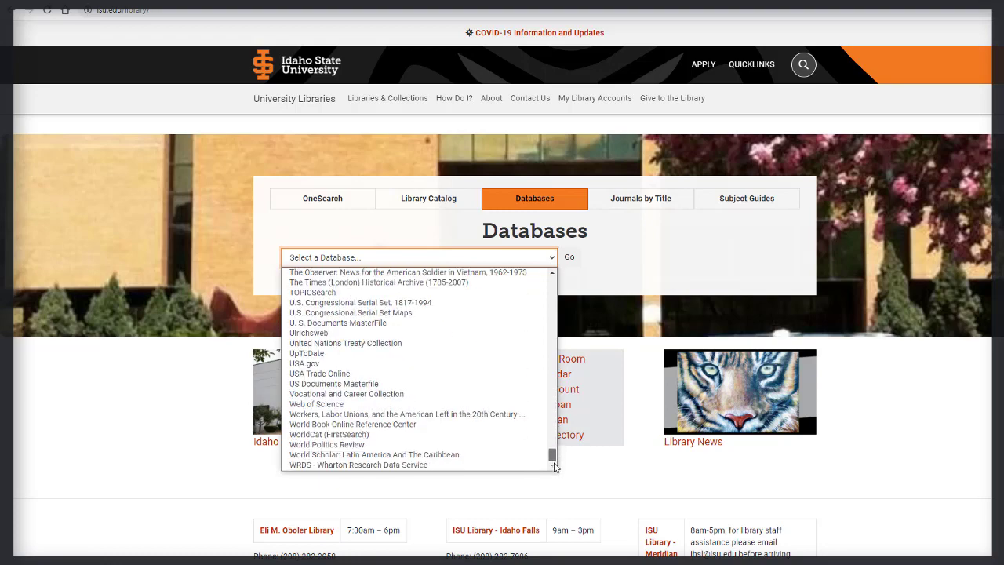
pyautogui.click(504, 434)
pyautogui.click(569, 260)
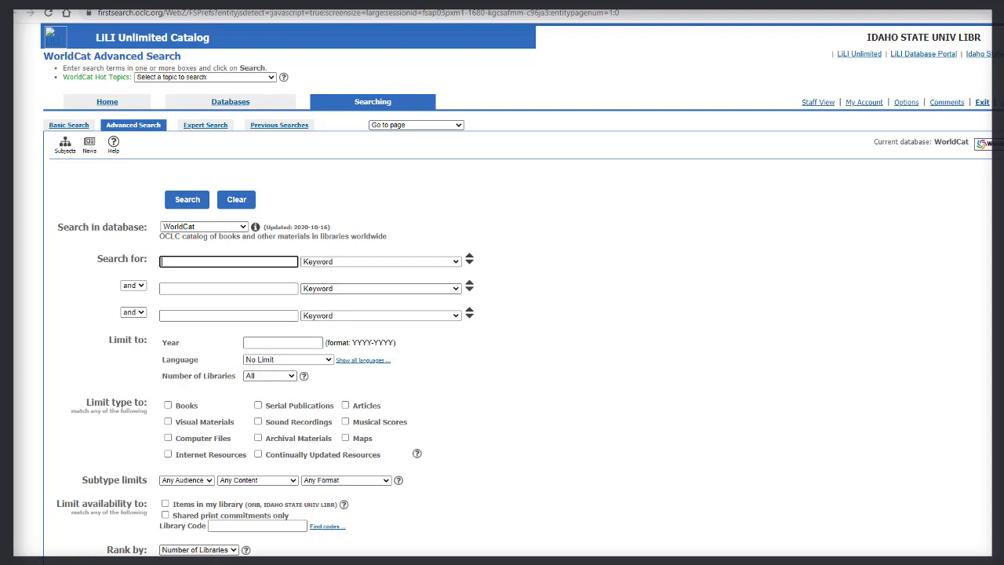
# Step: Enter cyberbull* as the first keyword search term in the WorldCat advanced search
pyautogui.write('cyber')
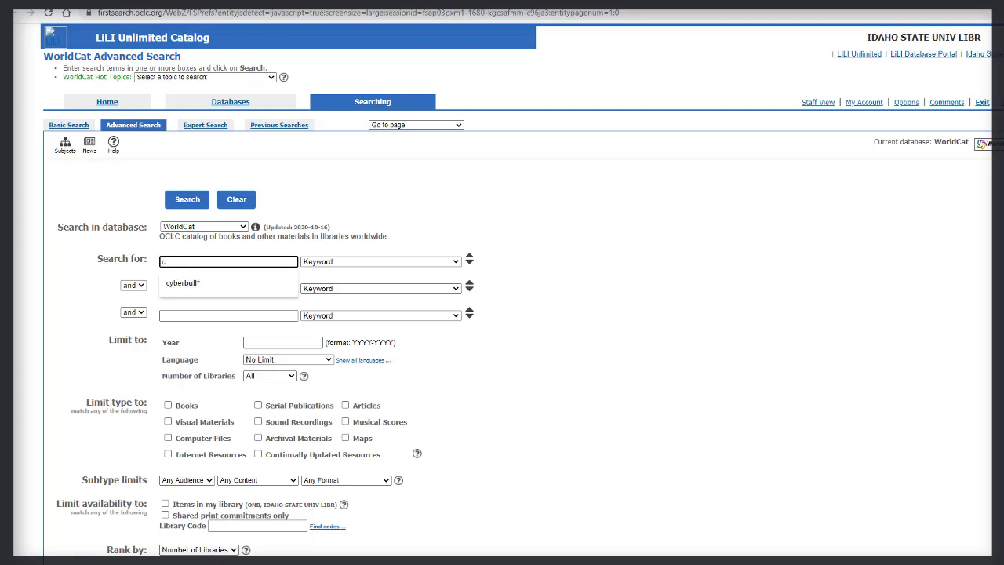
pyautogui.write('bull*')
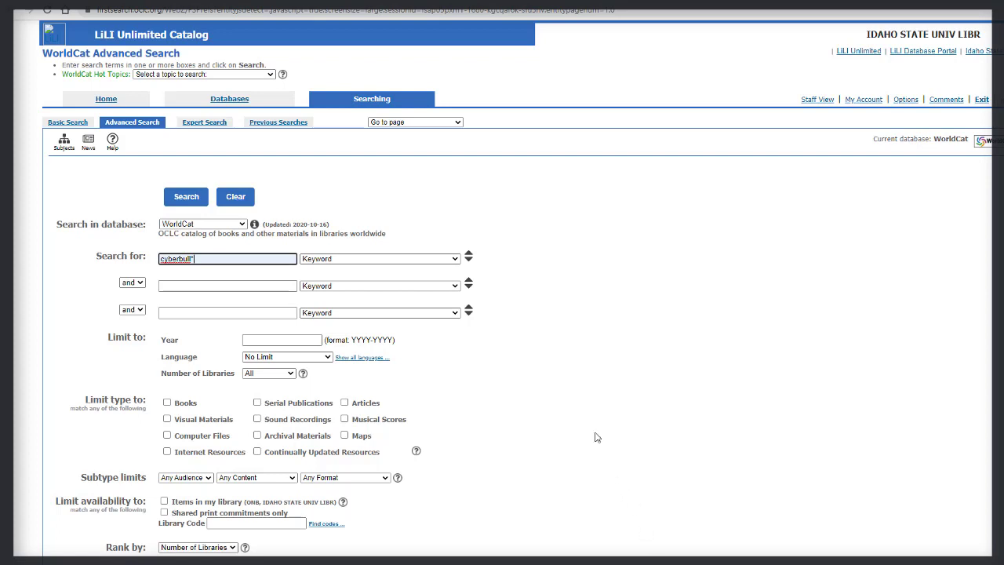
pyautogui.click(455, 260)
pyautogui.moveTo(457, 281); pyautogui.dragTo(452, 310)
pyautogui.click(565, 363)
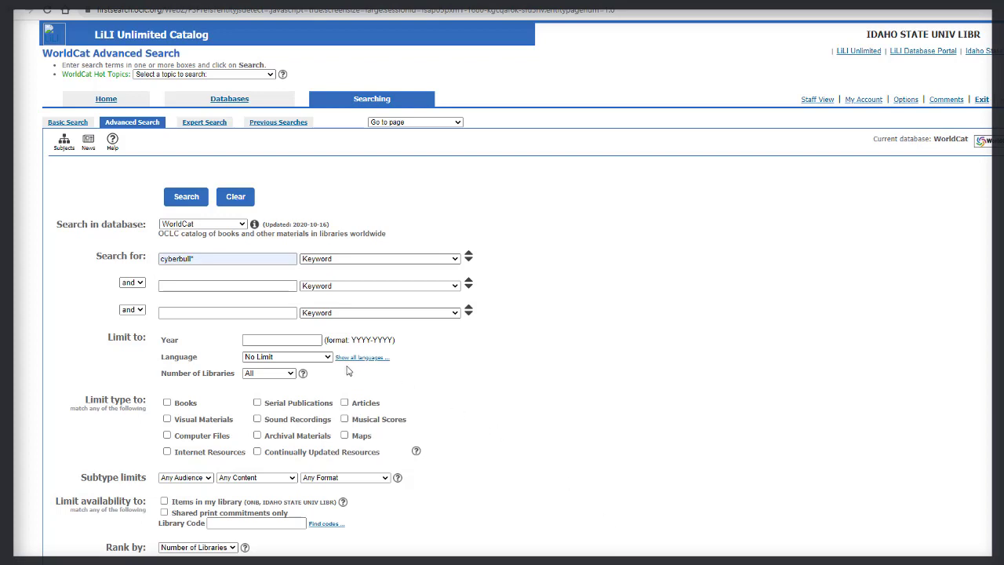
# Step: Try adding teen* as a second keyword combined with "and", and clear that term again
pyautogui.click(206, 287)
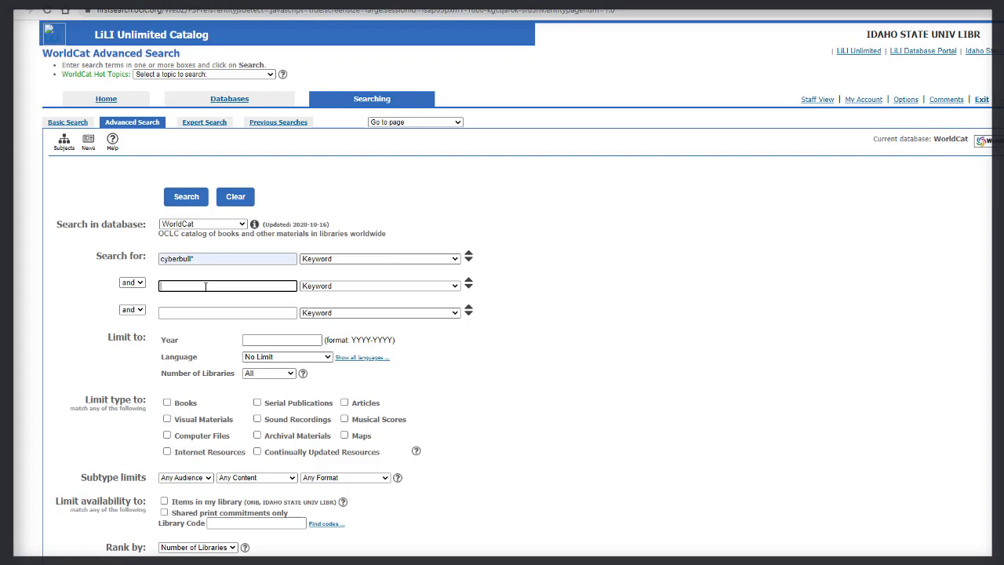
pyautogui.write('teen*')
pyautogui.click(131, 282)
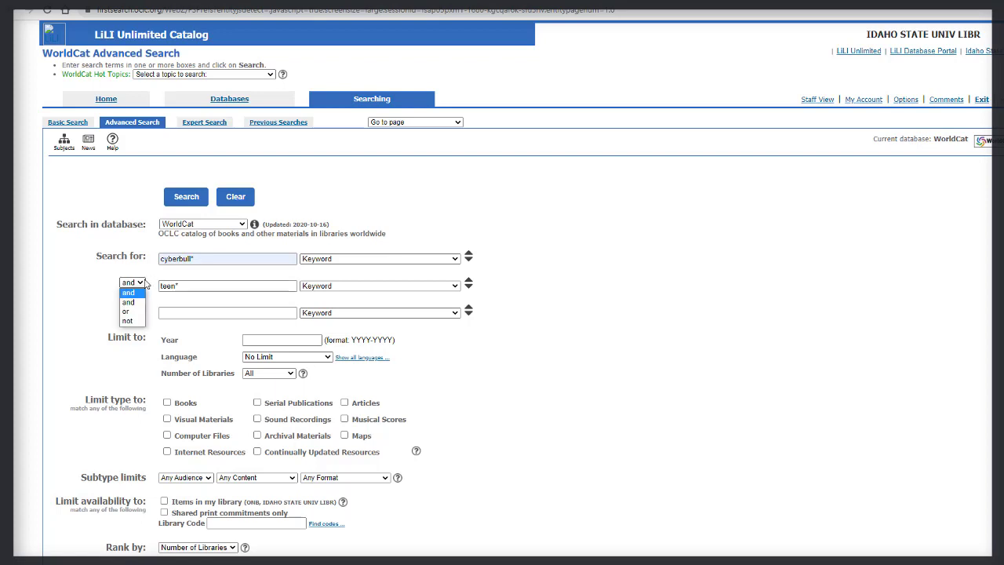
pyautogui.click(138, 296)
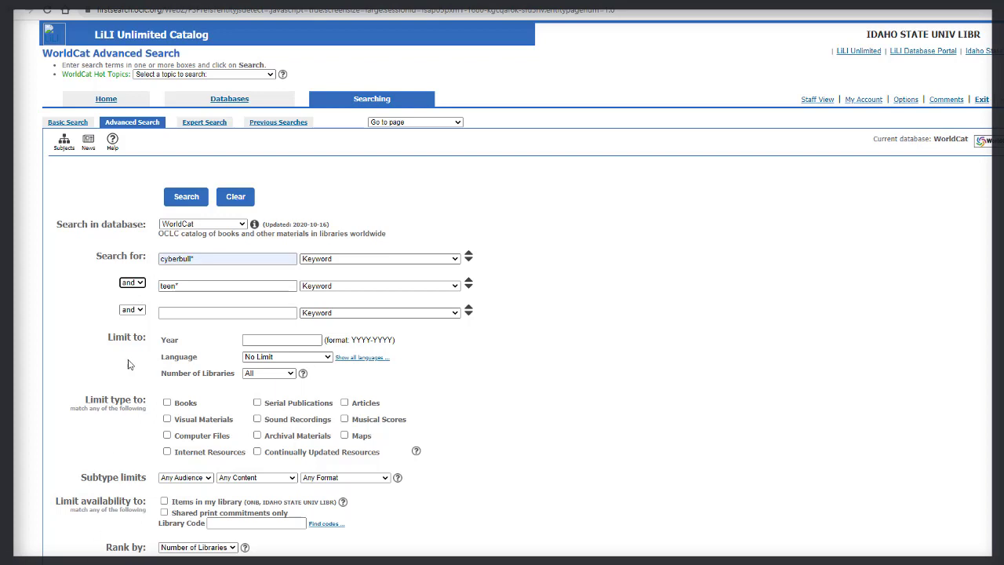
pyautogui.press('Tab')
pyautogui.press('BackSpace')
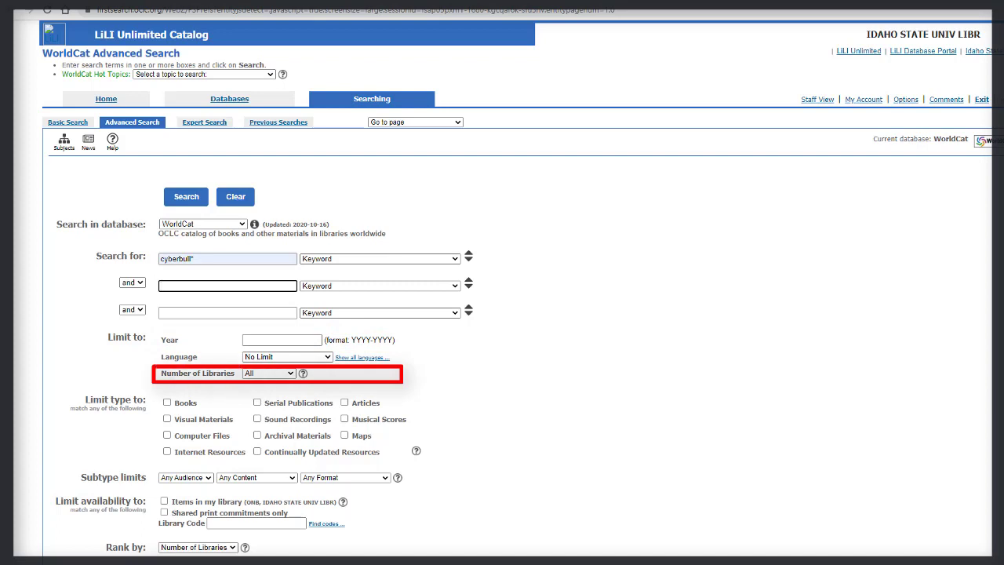
# Step: Keep the number of libraries at All and limit the material type to Books
pyautogui.click(290, 375)
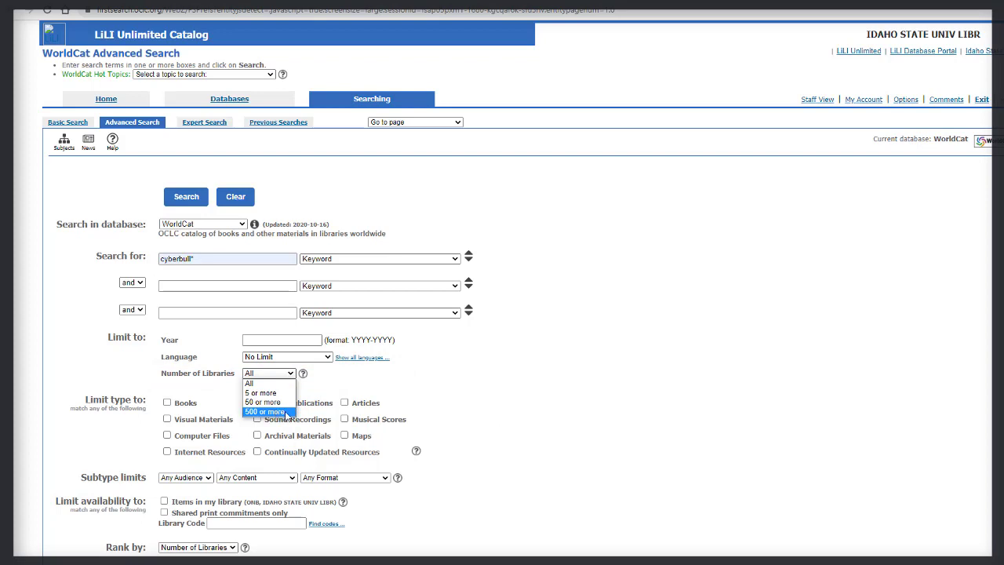
pyautogui.click(291, 382)
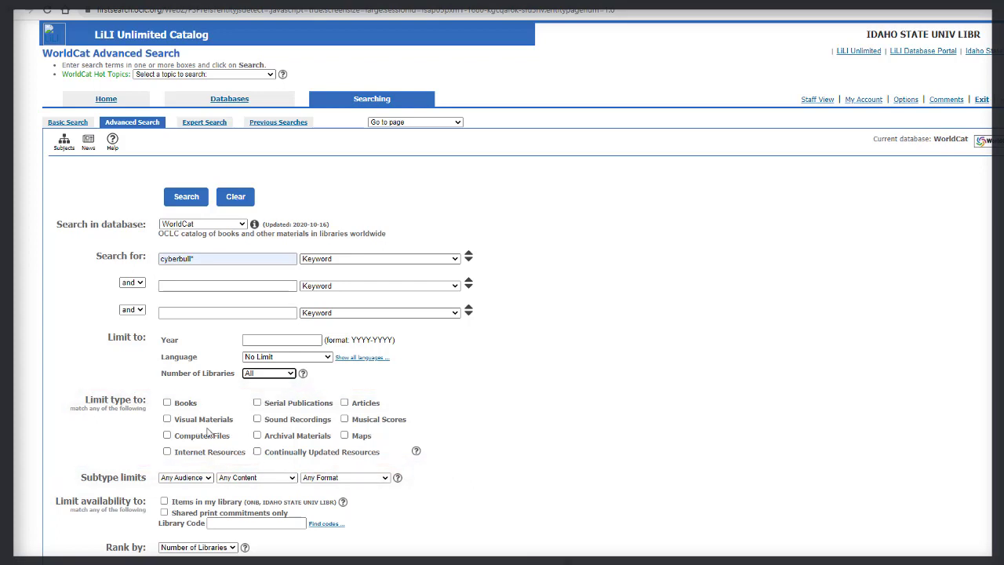
pyautogui.click(166, 403)
# Step: Set the subtype limits to not Juvenile for audience and not Fiction for content
pyautogui.click(205, 478)
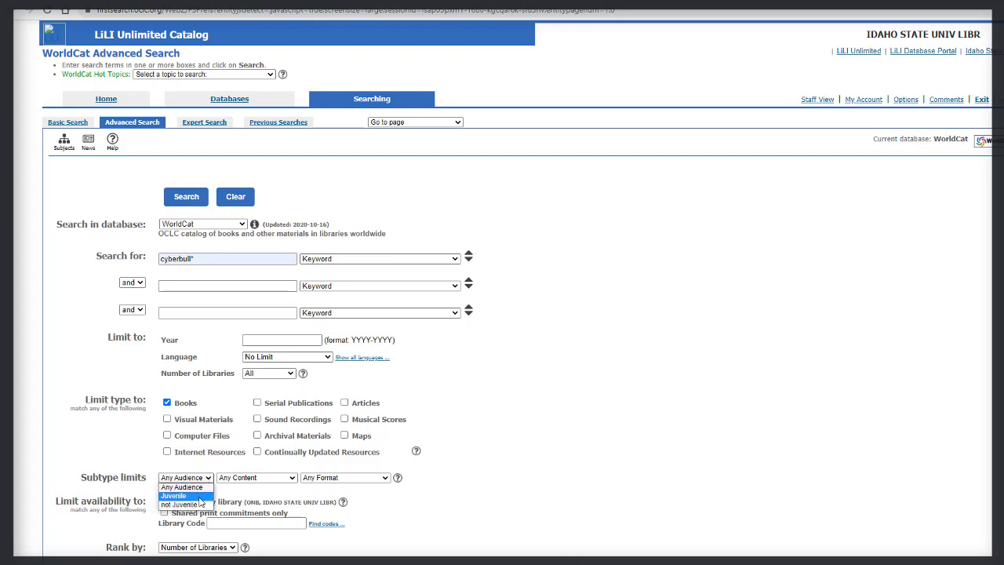
pyautogui.click(196, 503)
pyautogui.click(238, 480)
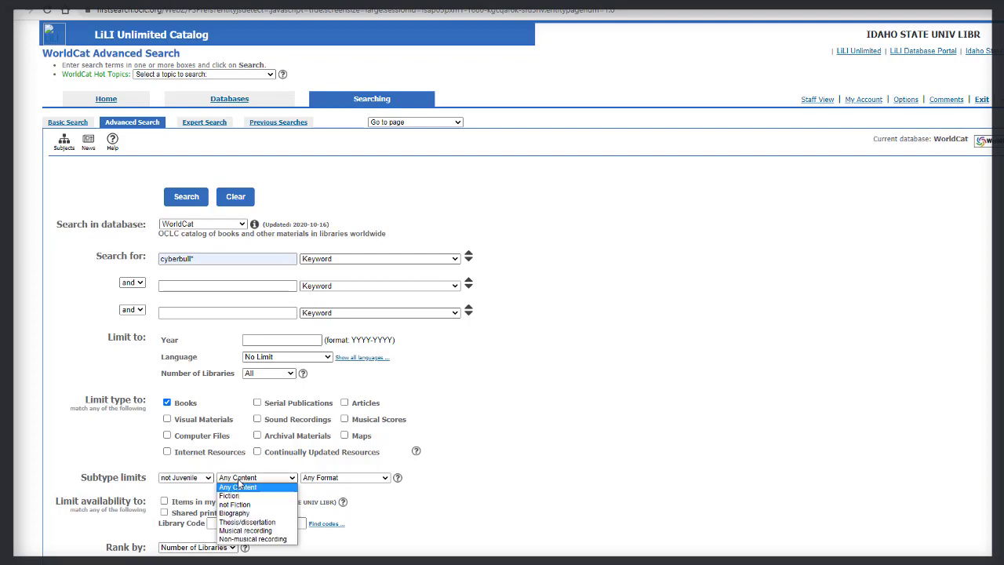
pyautogui.click(239, 504)
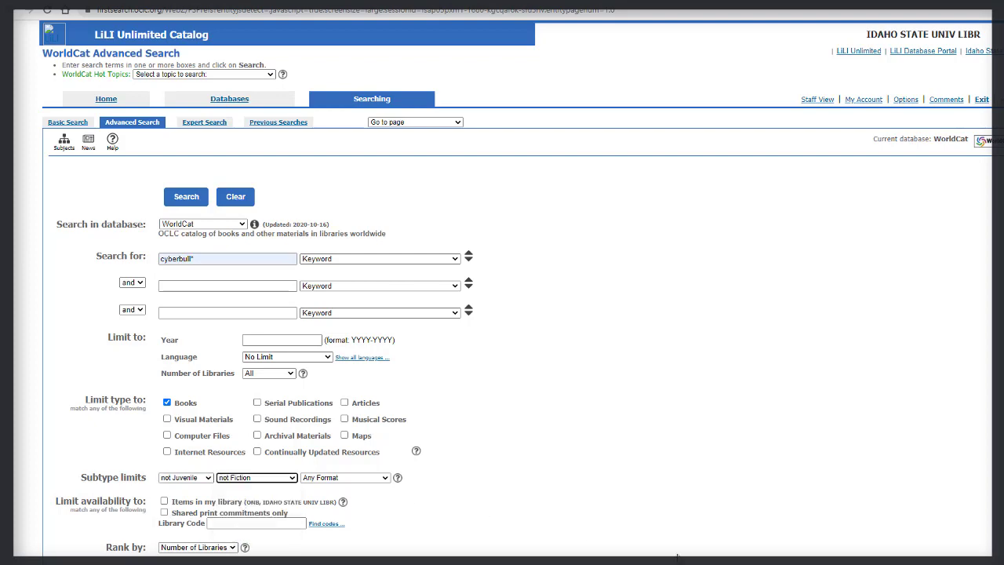
# Step: Keep the ranking by Number of Libraries and run the search
pyautogui.scroll(-3, 677, 556)
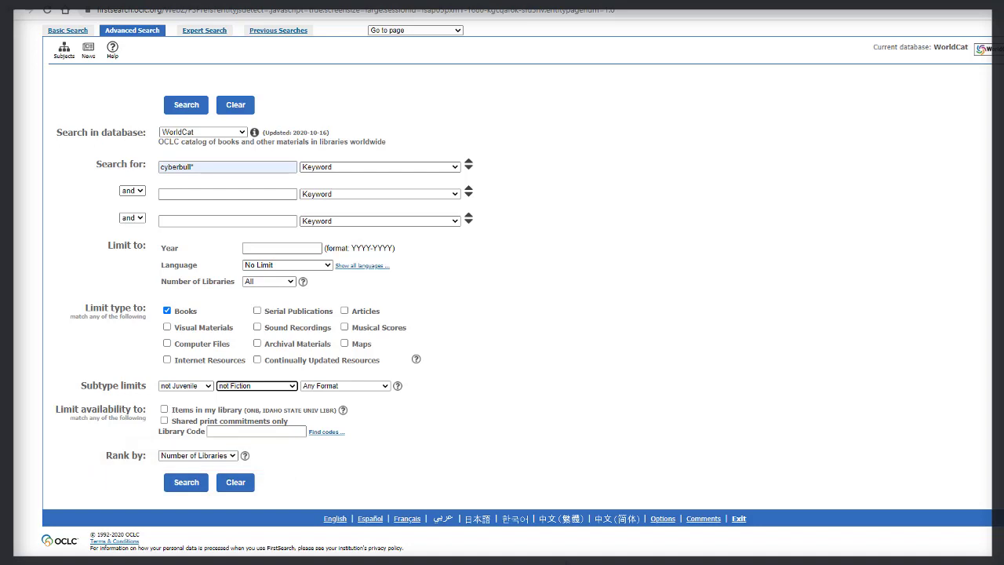
pyautogui.click(232, 456)
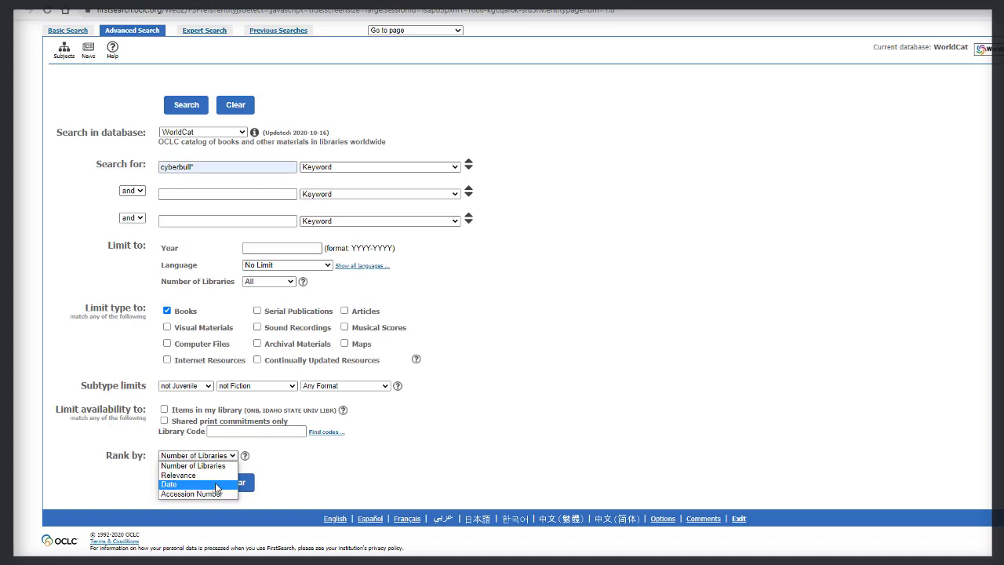
pyautogui.click(319, 468)
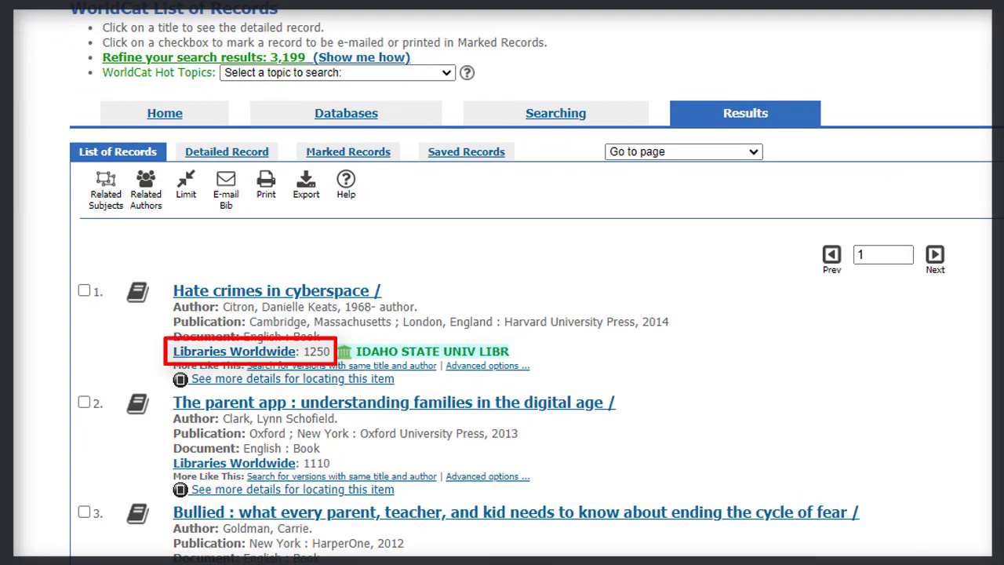
# Step: Open the "Hate crimes in cyberspace" record and review the libraries worldwide that own it, along with its abstract and subjects
pyautogui.click(322, 292)
pyautogui.scroll(-5, 437, 319)
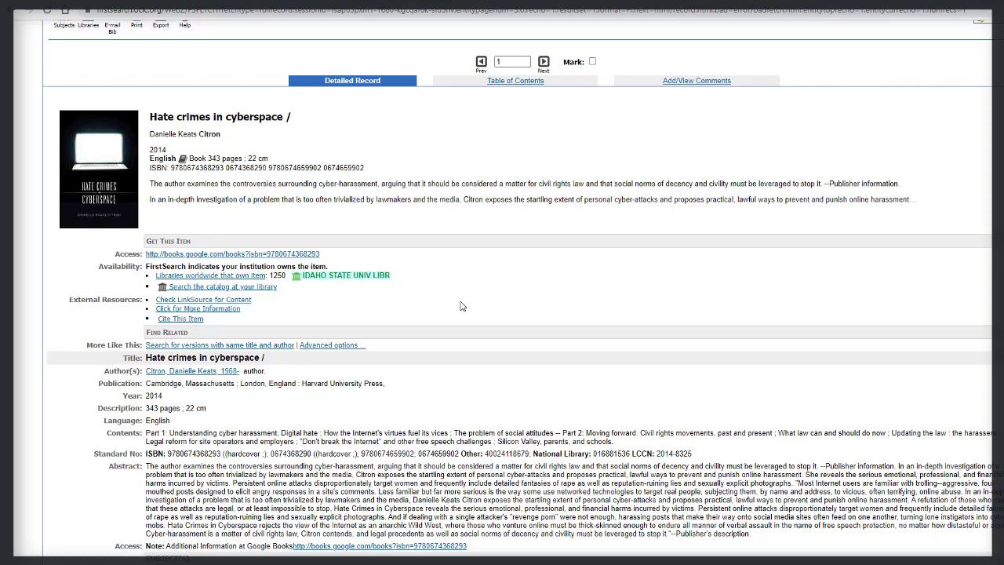
pyautogui.click(210, 276)
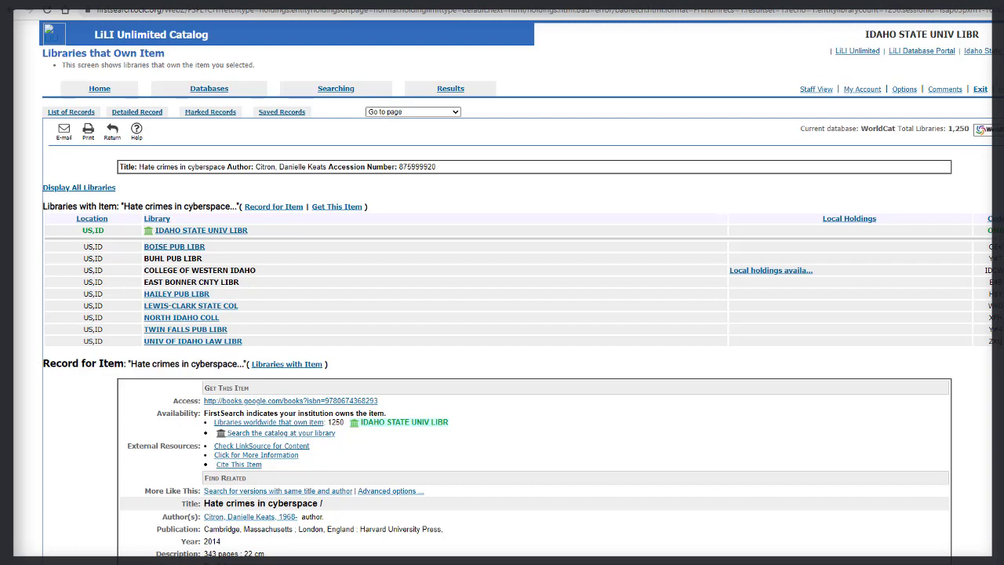
pyautogui.scroll(-3, 606, 442)
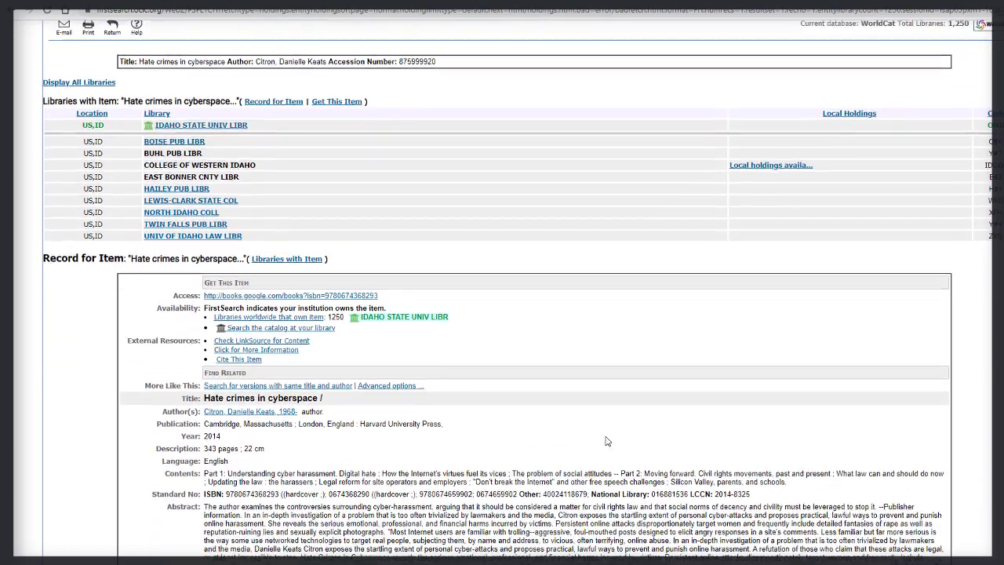
pyautogui.scroll(-1, 607, 441)
pyautogui.scroll(-1, 605, 441)
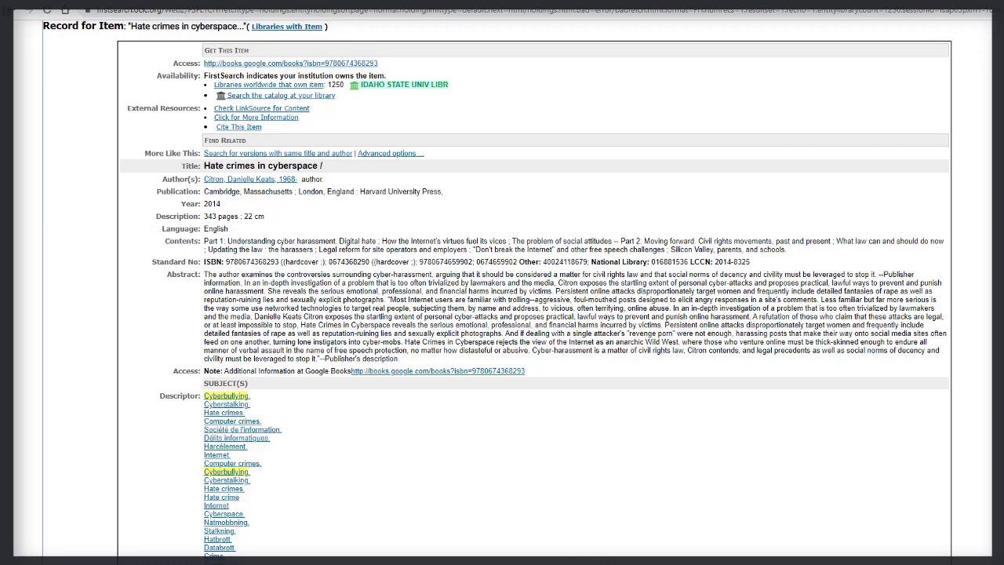
# Step: Return to the results, open the "Internet safety" record, and look the book up in the home library's catalog
pyautogui.hotkey('alt', 'Left')
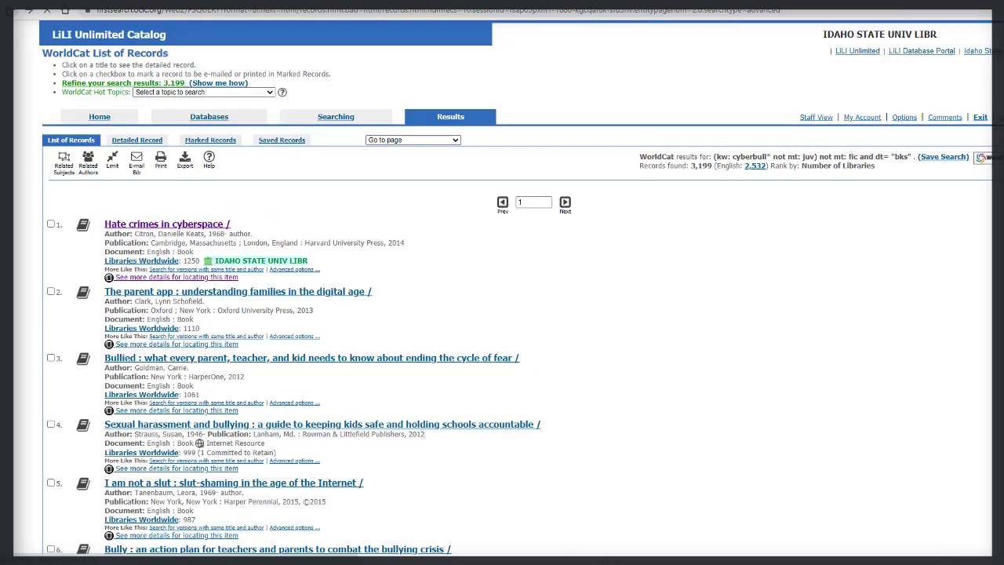
pyautogui.scroll(-5, 507, 251)
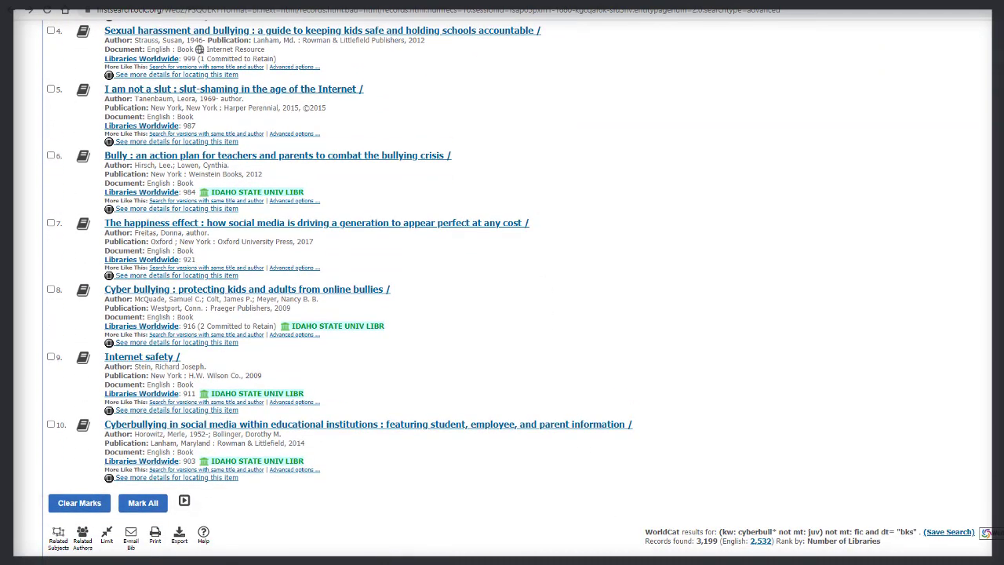
pyautogui.click(144, 357)
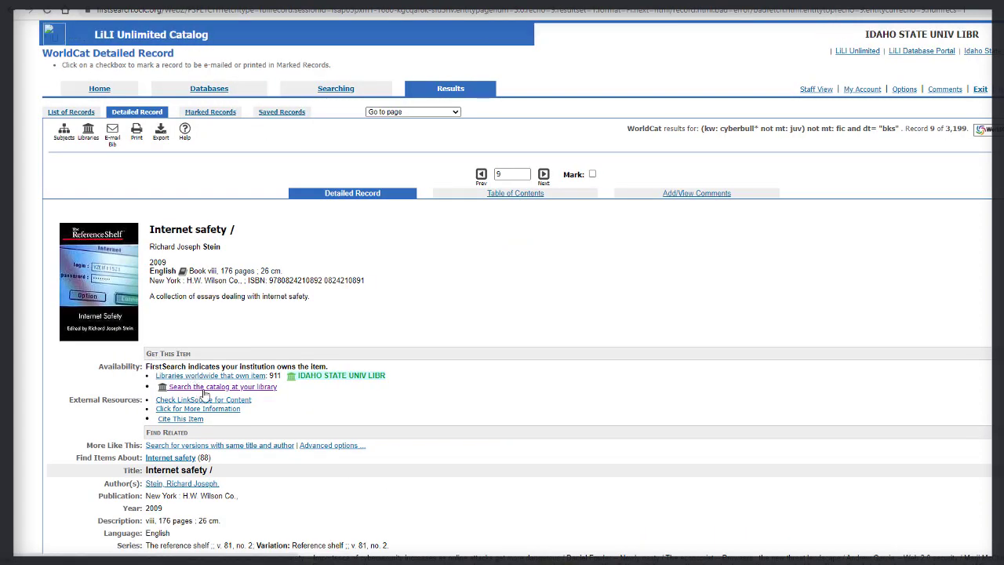
pyautogui.click(205, 395)
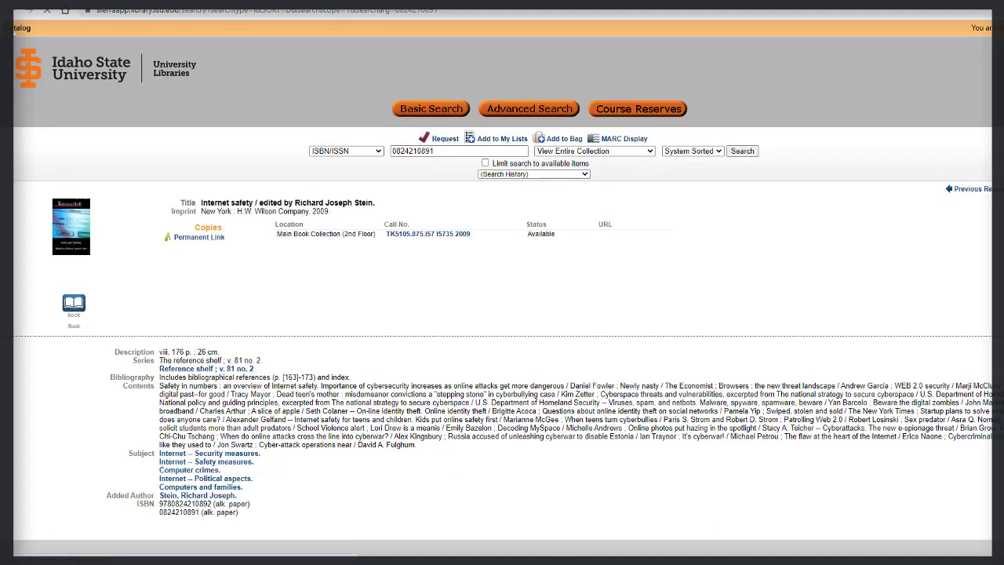
pyautogui.scroll(-3, 560, 502)
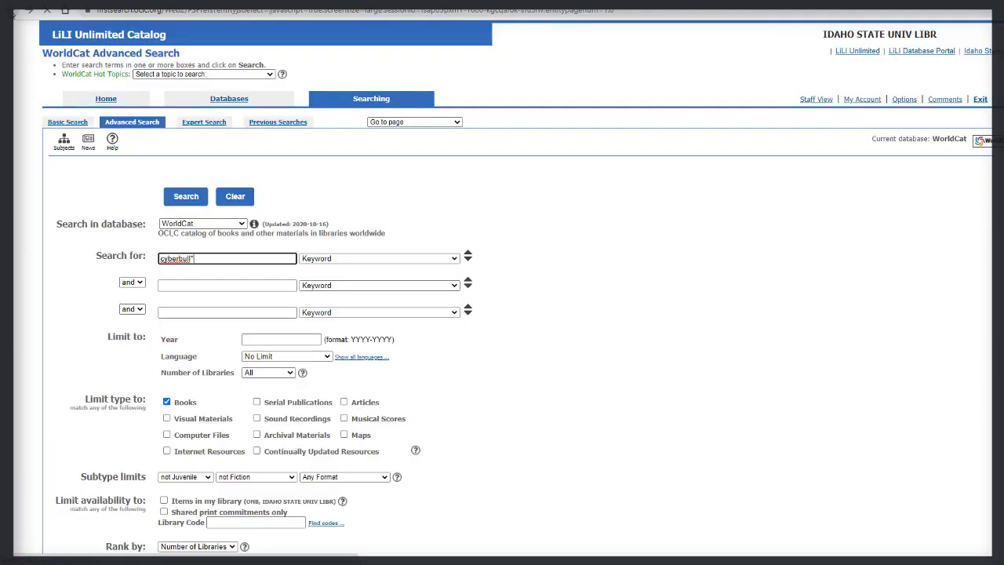
# Step: Change the advanced search ranking to Date and run the cyberbull* search again
pyautogui.scroll(-2, 196, 318)
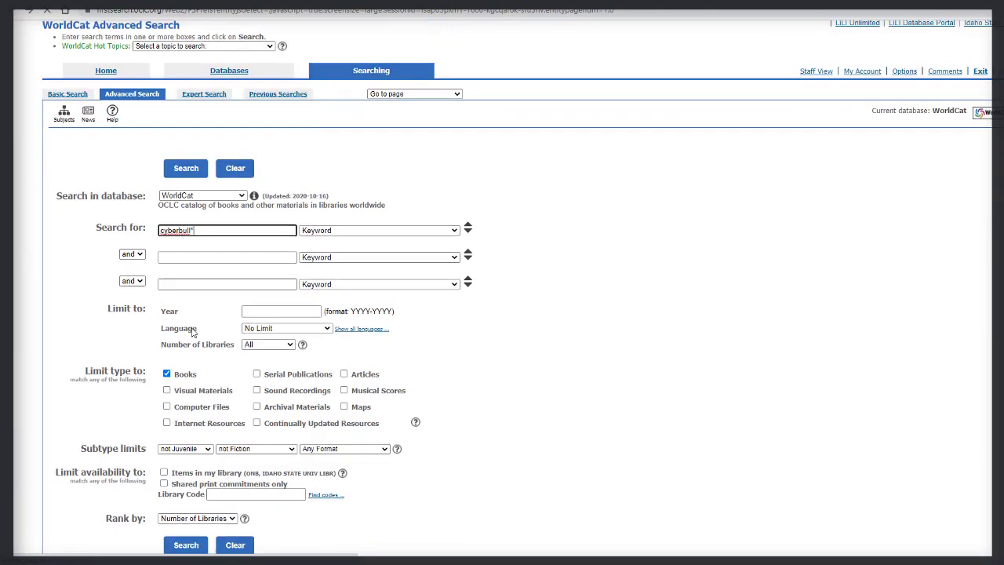
pyautogui.click(222, 490)
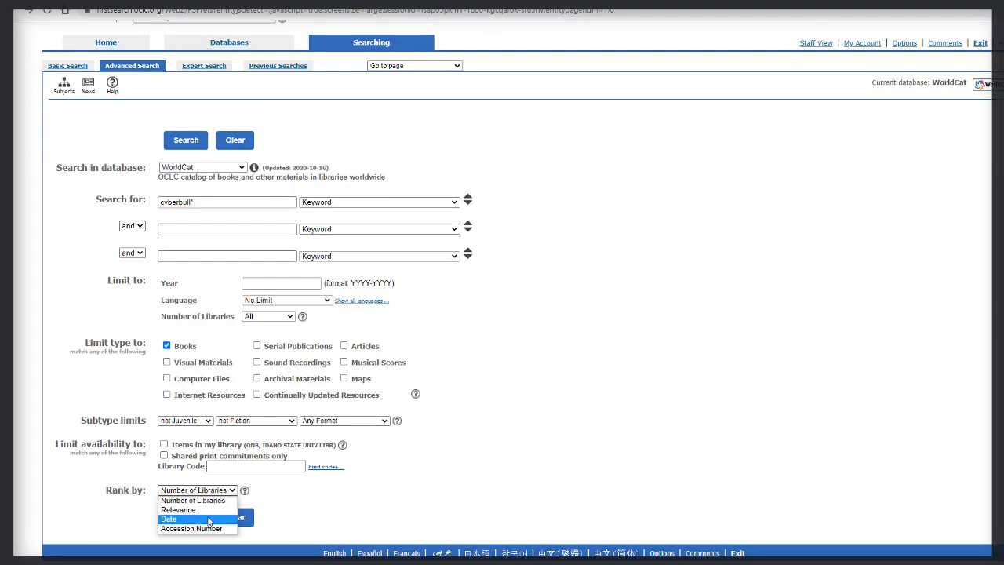
pyautogui.click(192, 521)
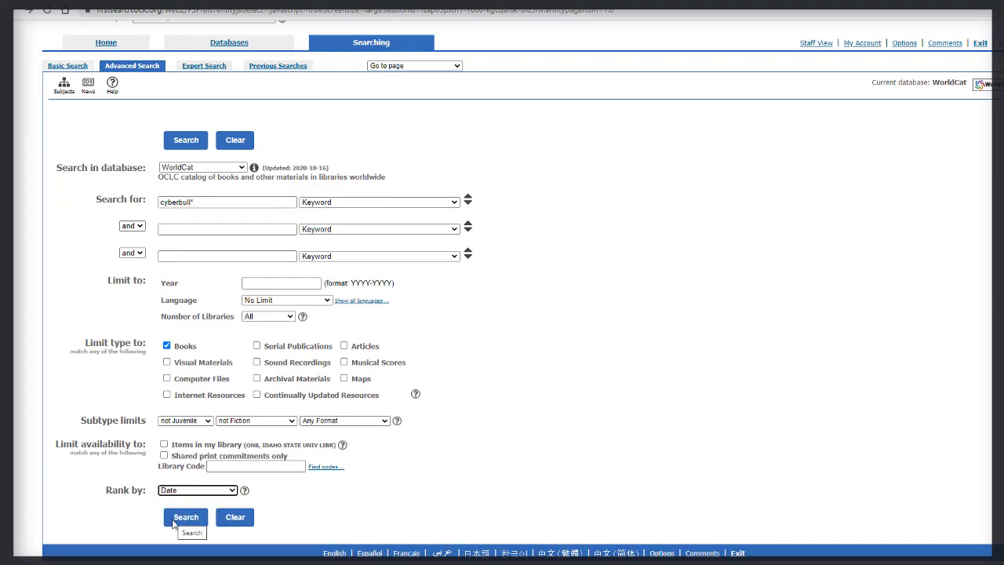
pyautogui.click(174, 522)
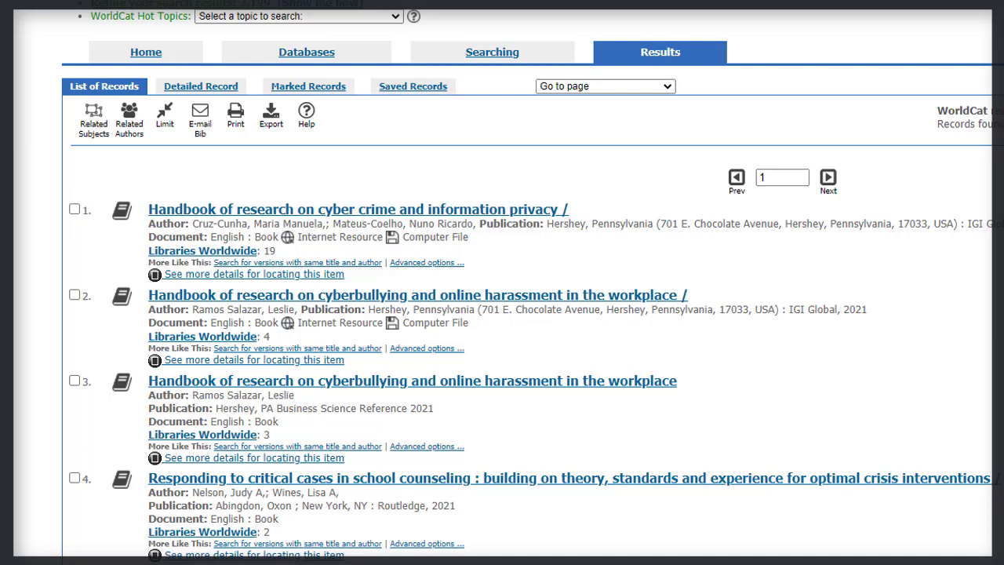
# Step: Mark the first two records in the date-ranked results list
pyautogui.click(75, 209)
pyautogui.click(74, 295)
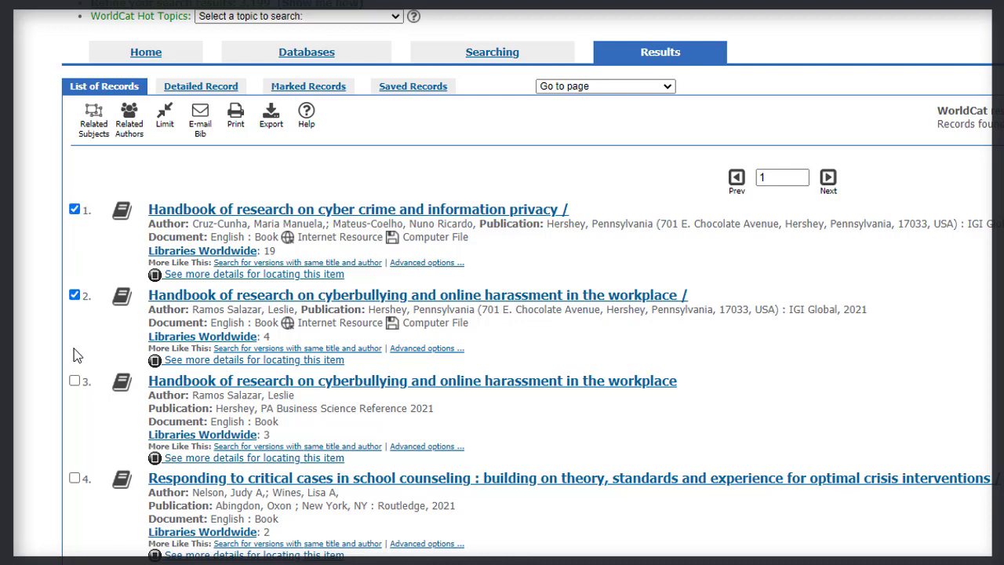